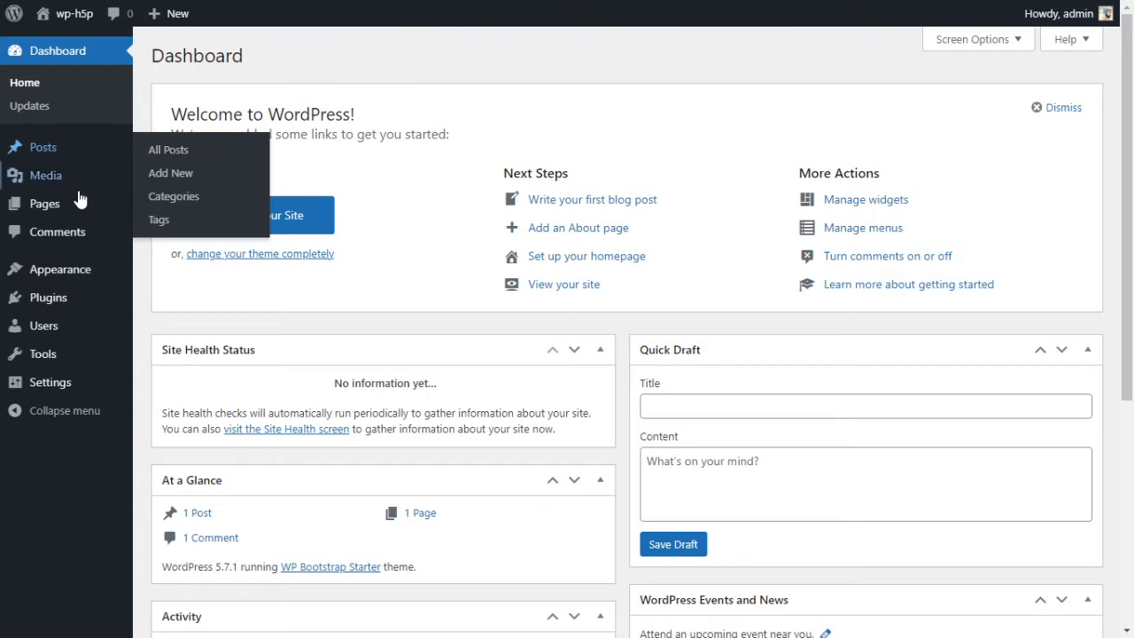
Search the directory of new plugins for "h5p".
mouse_move(62, 305)
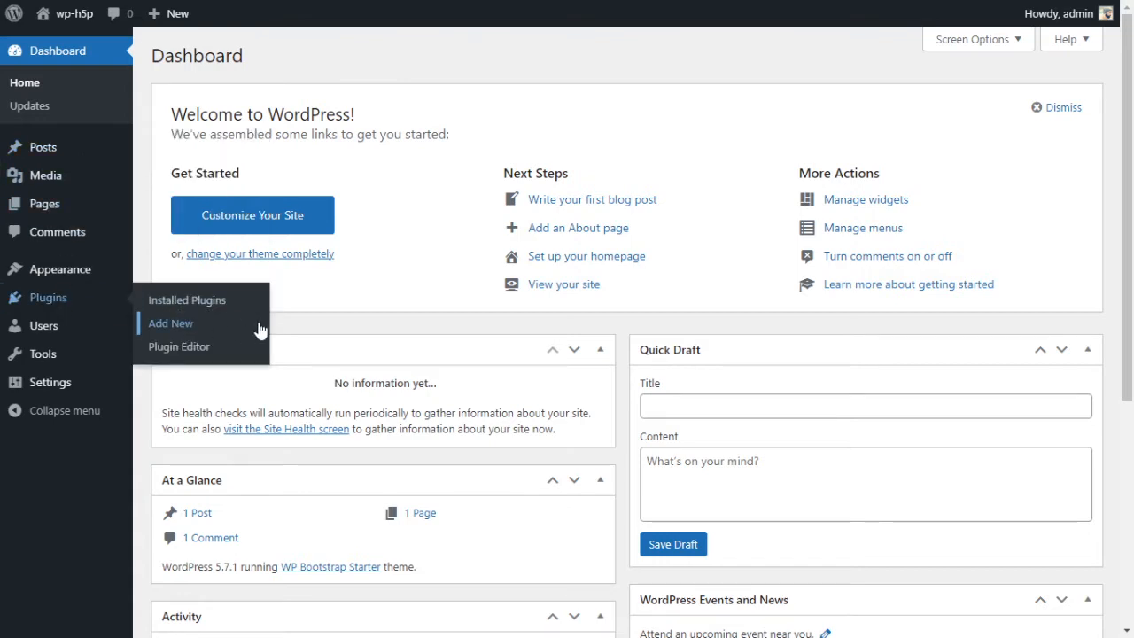
left_click(170, 324)
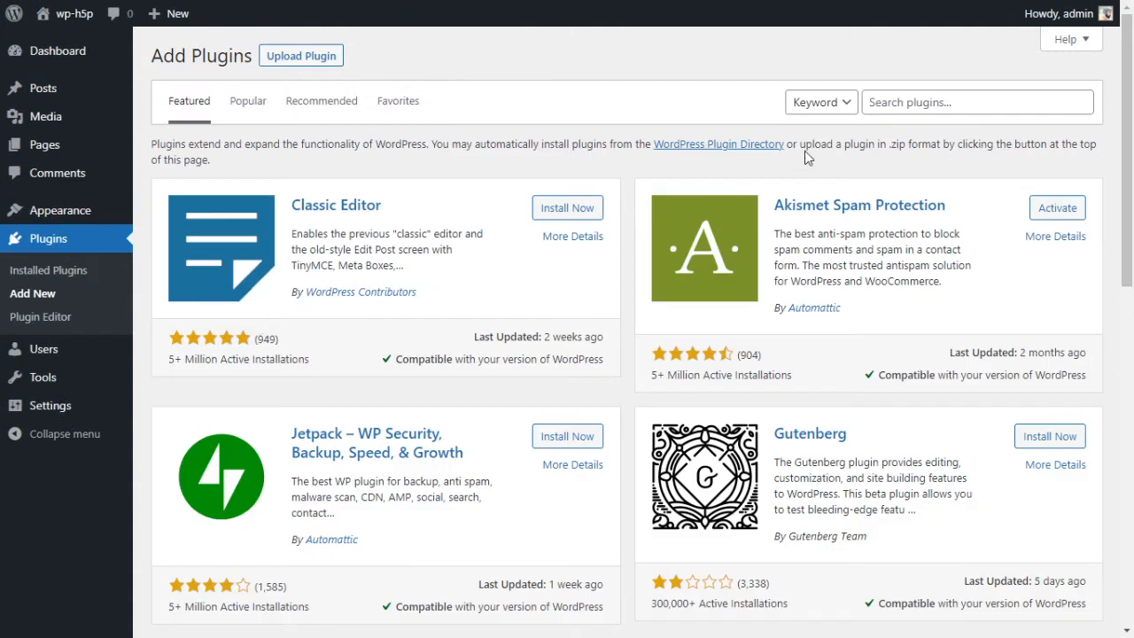
left_click(946, 106)
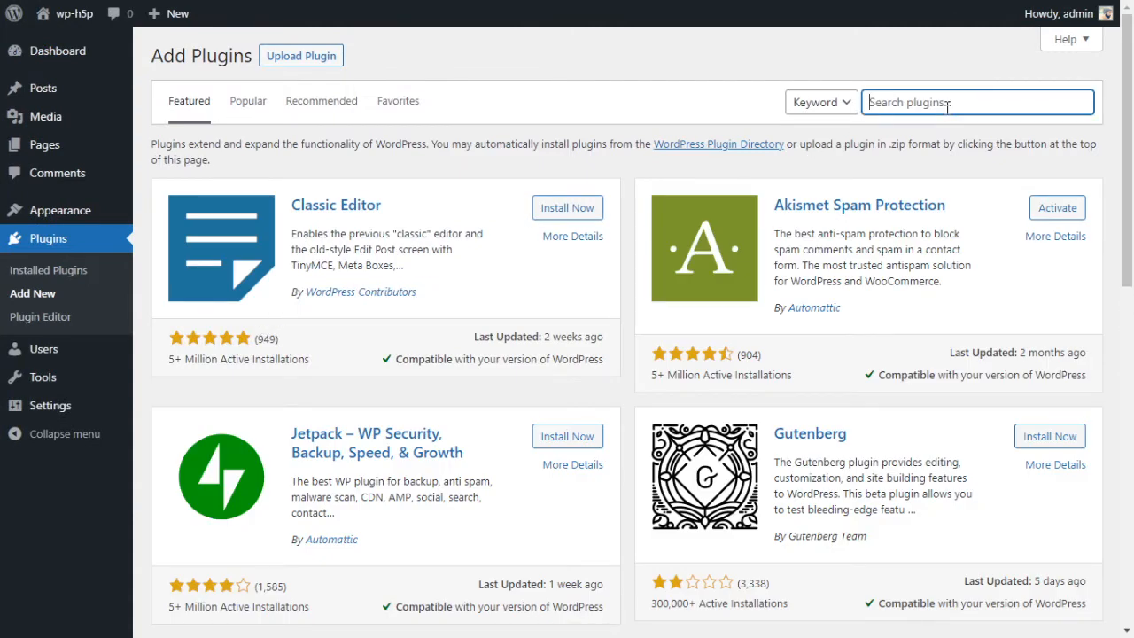
type("h5p")
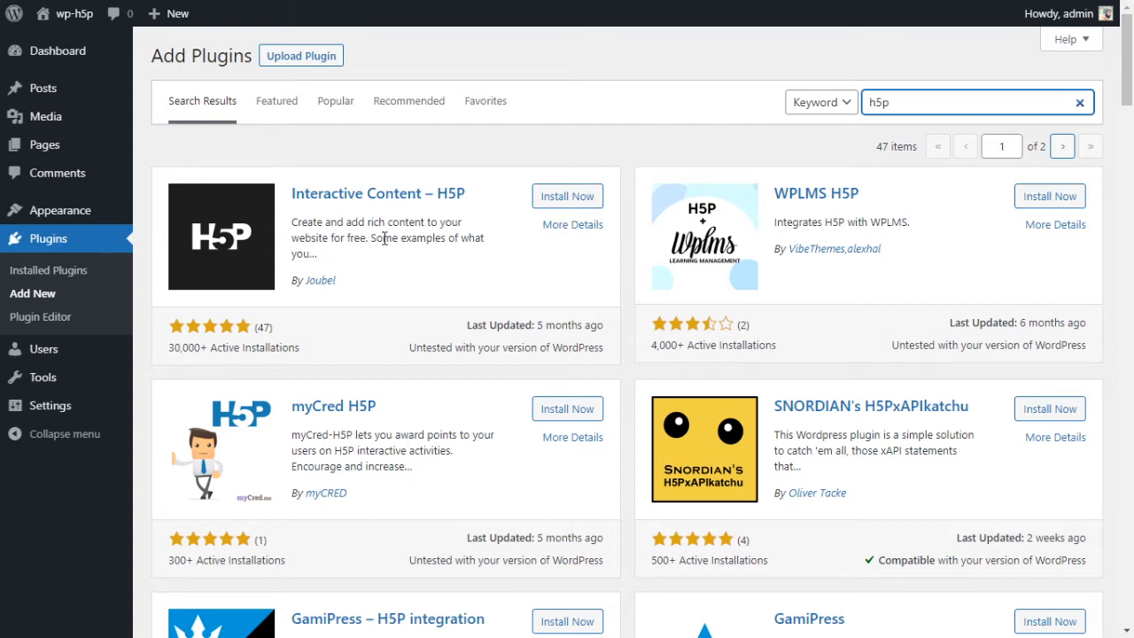
Read the description of the Interactive Content – H5P plugin, and install and activate it.
left_click_drag(341, 257, 289, 226)
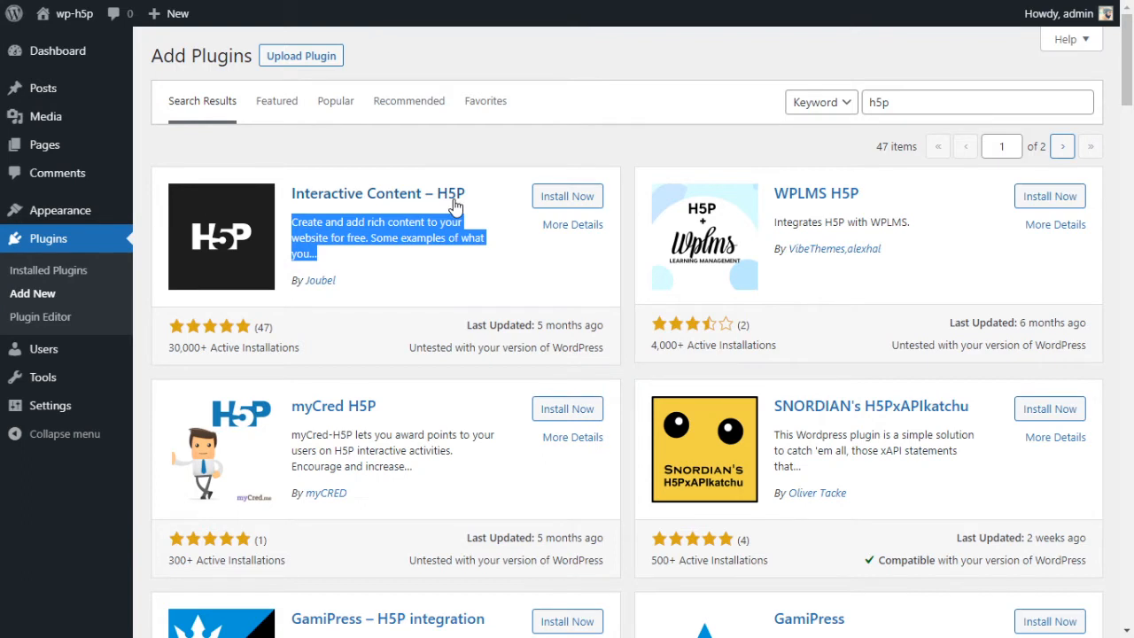
left_click(440, 232)
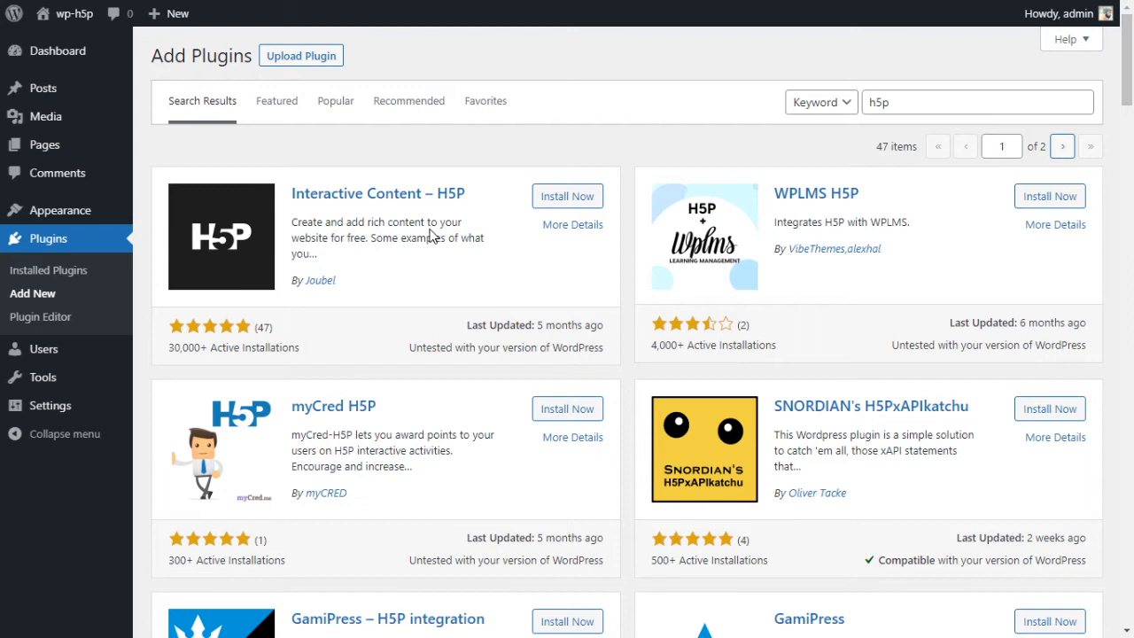
triple_click(310, 227)
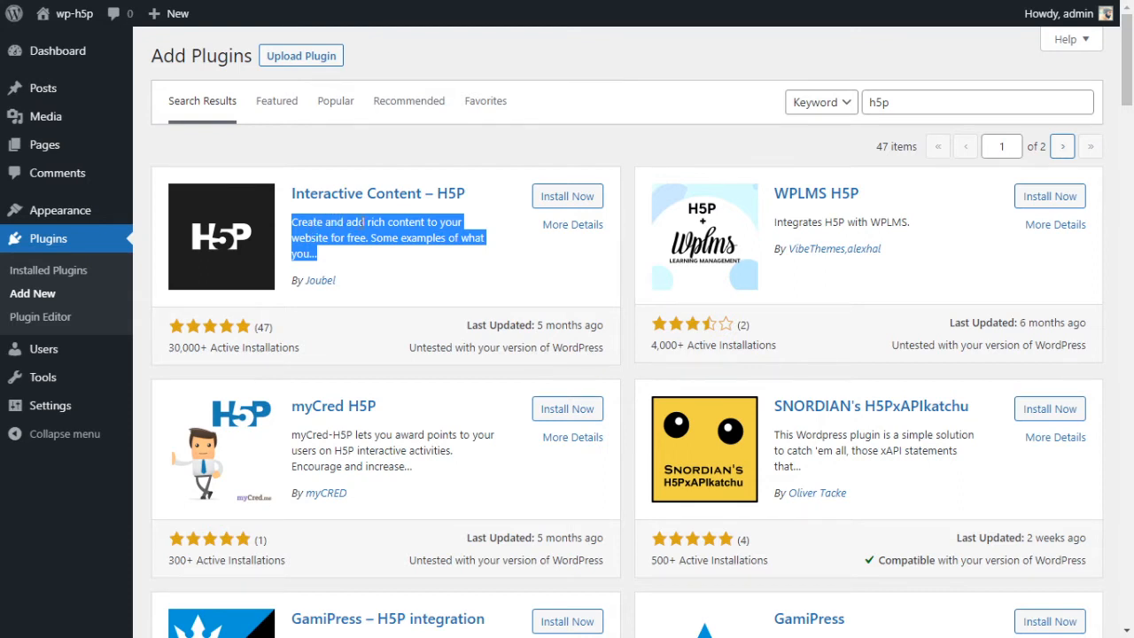
left_click(407, 234)
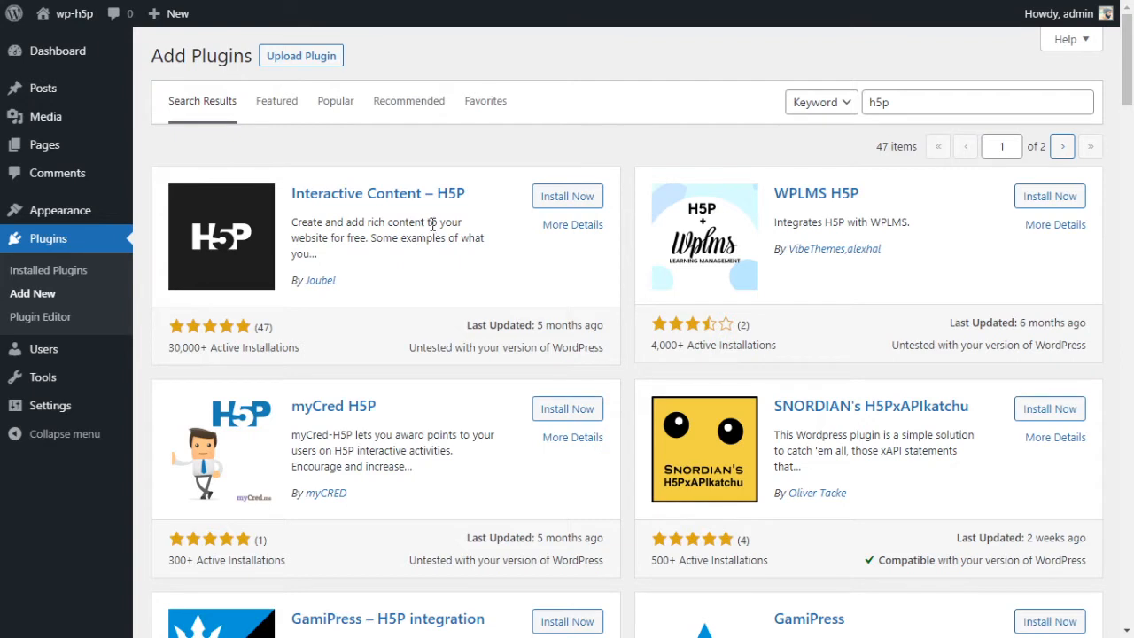
left_click(555, 196)
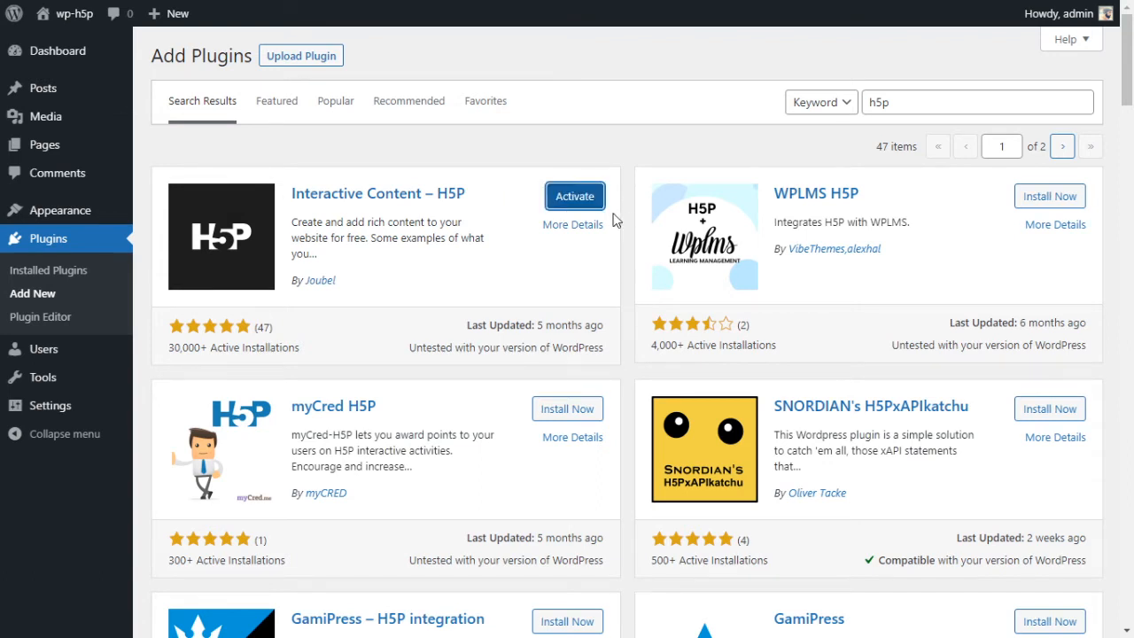
left_click(576, 203)
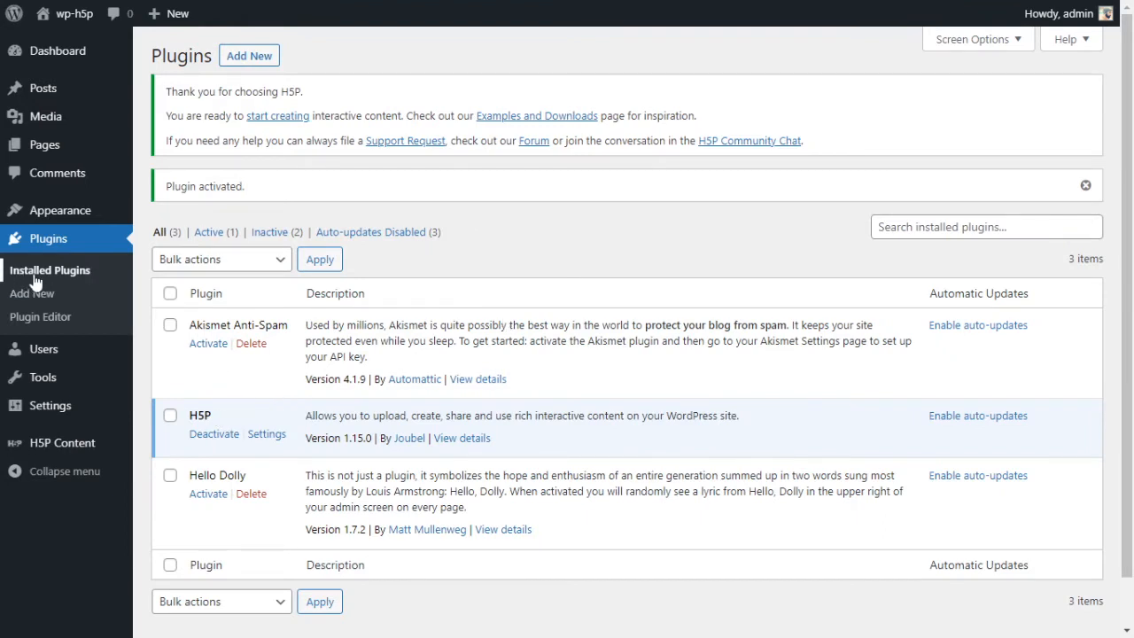
Start adding new H5P content from the All H5P Content page and consent to using the H5P Hub.
left_click_drag(305, 416, 687, 418)
left_click(687, 418)
mouse_move(32, 442)
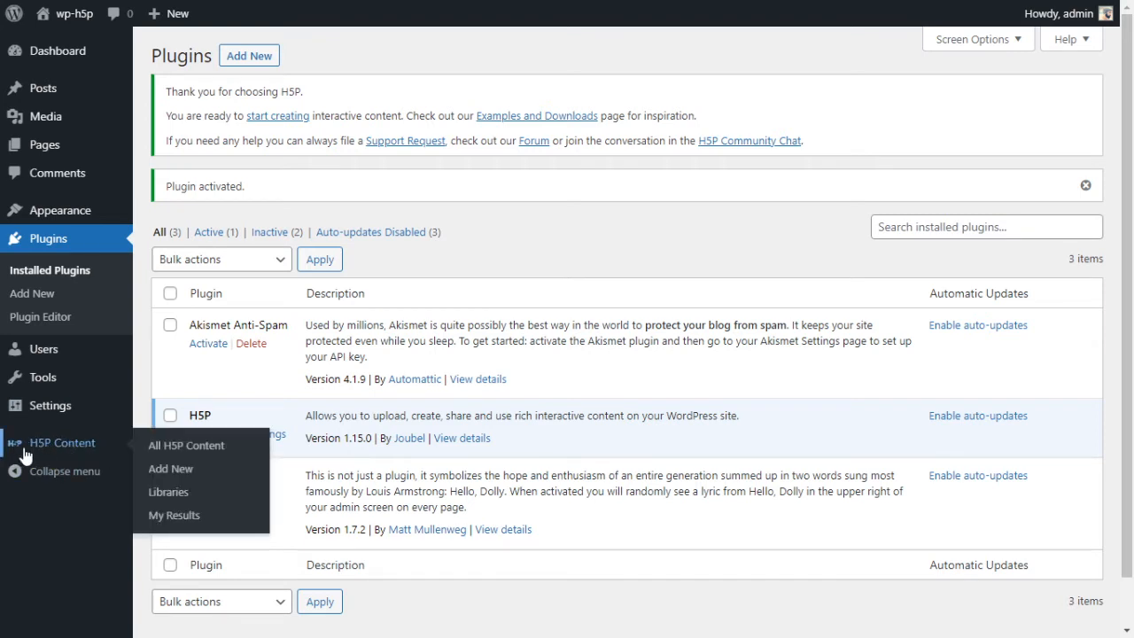
left_click(191, 448)
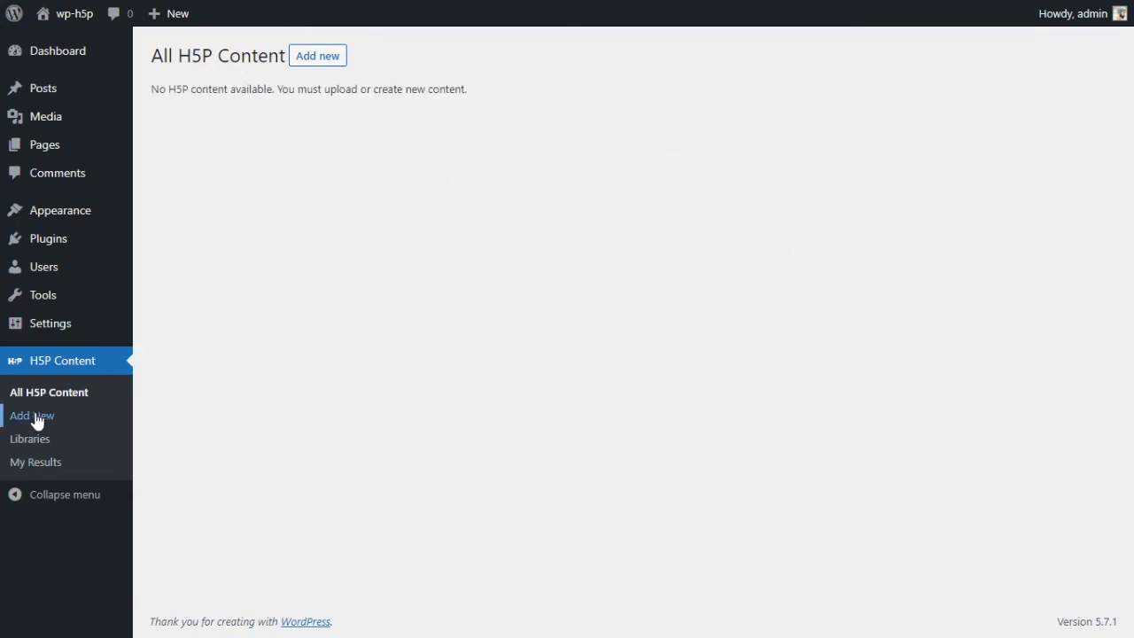
left_click(102, 415)
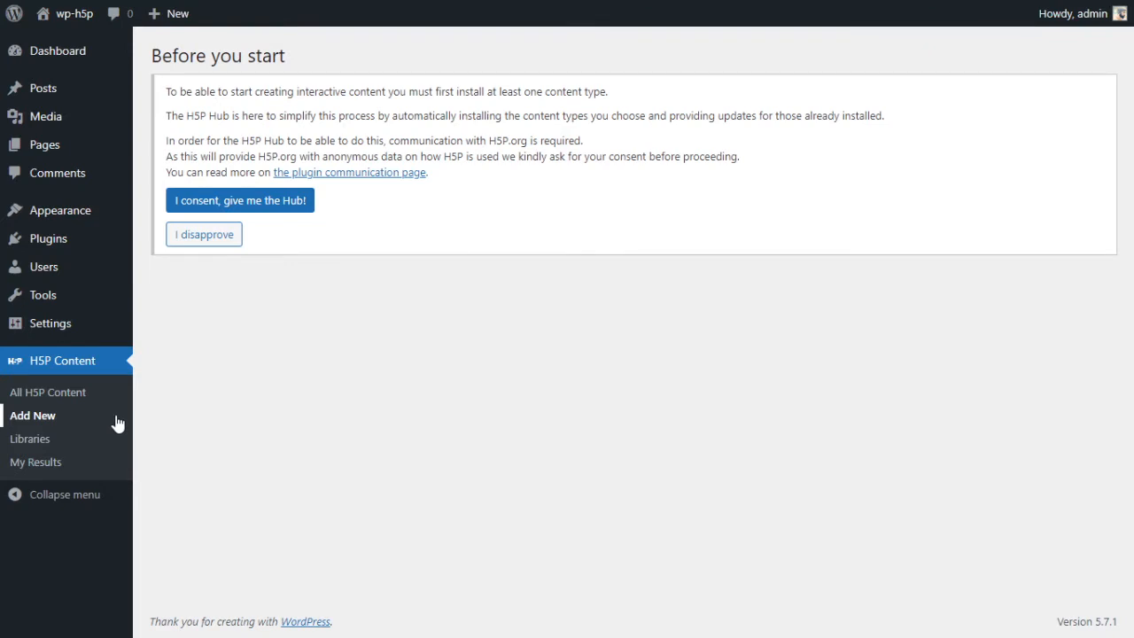
left_click(253, 201)
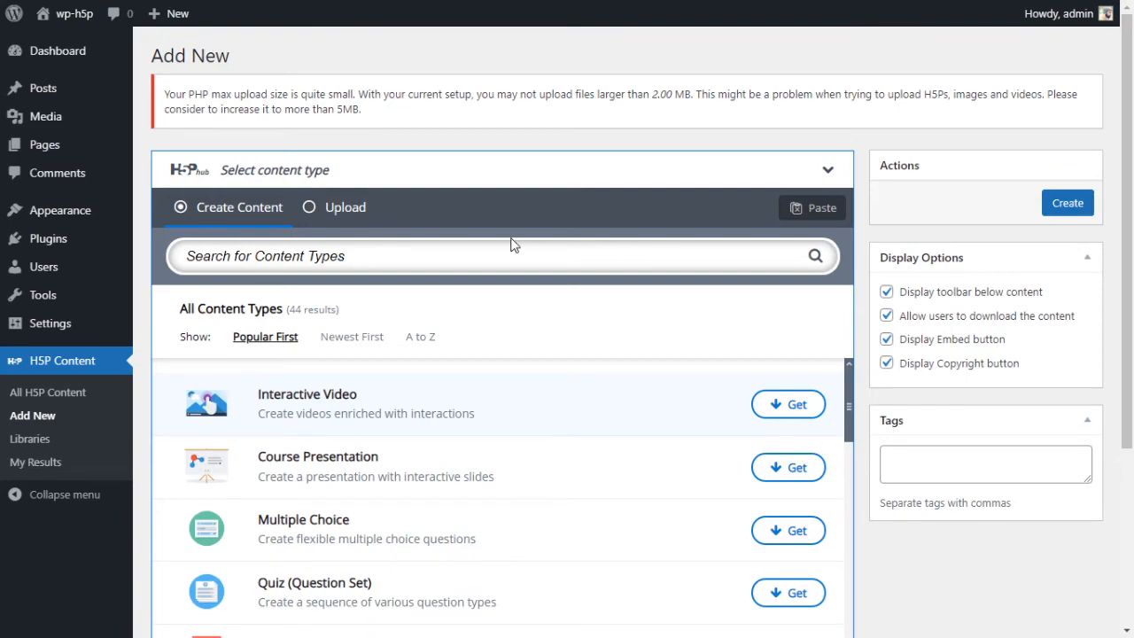
Examine the new H5P content page, including its display options and the notice about the PHP upload size.
scroll(510, 245, "down", 2)
mouse_move(857, 224)
left_mouse_down()
mouse_move(863, 585)
mouse_move(839, 230)
left_mouse_up()
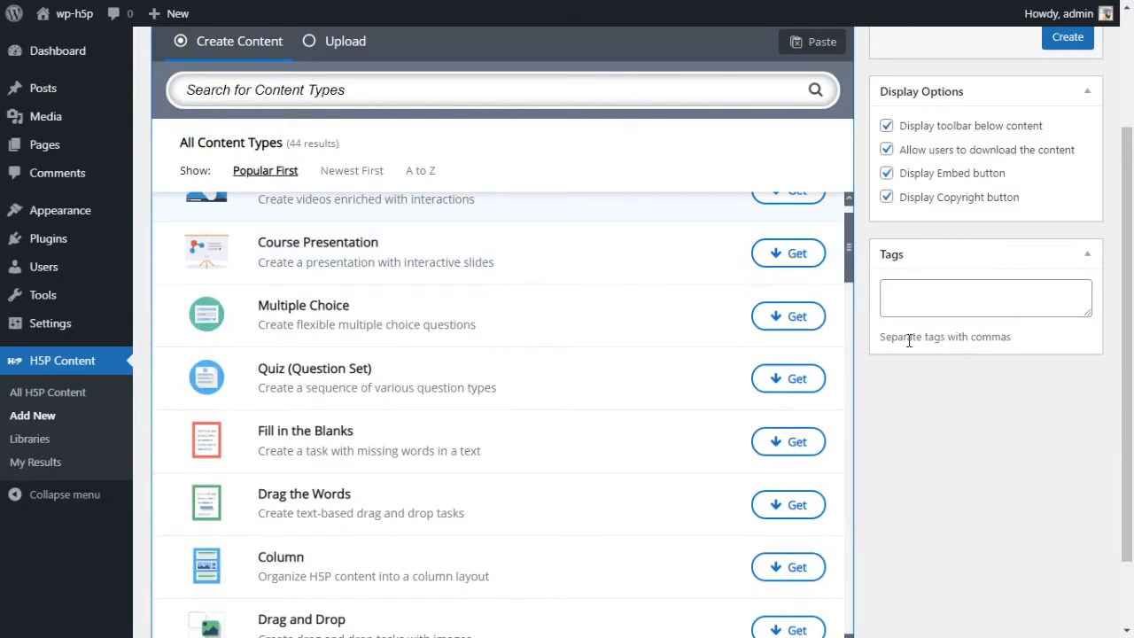
scroll(908, 340, "up", 2)
scroll(824, 377, "up", 1)
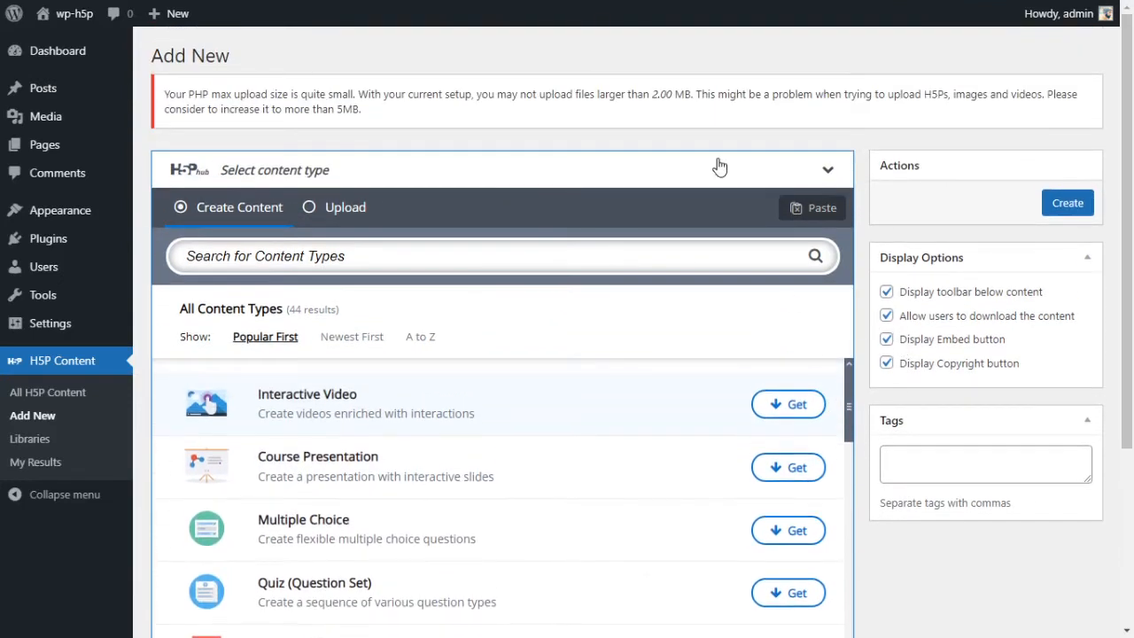
mouse_move(166, 94)
left_mouse_down()
mouse_move(687, 96)
mouse_move(791, 116)
mouse_move(458, 116)
mouse_move(159, 92)
left_mouse_up()
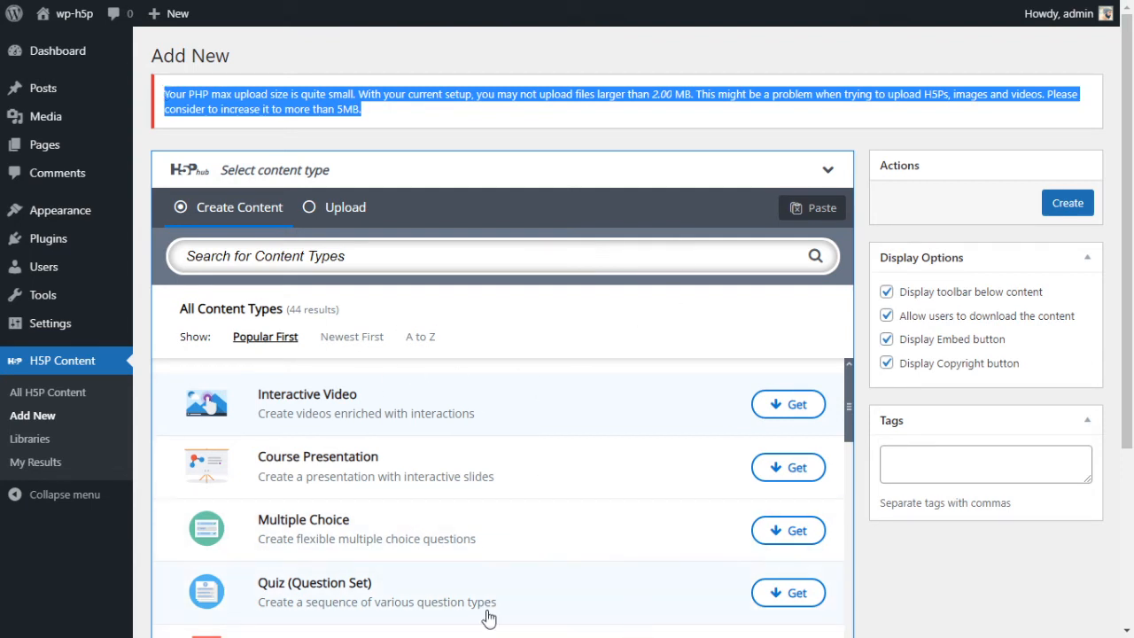
left_click(185, 92)
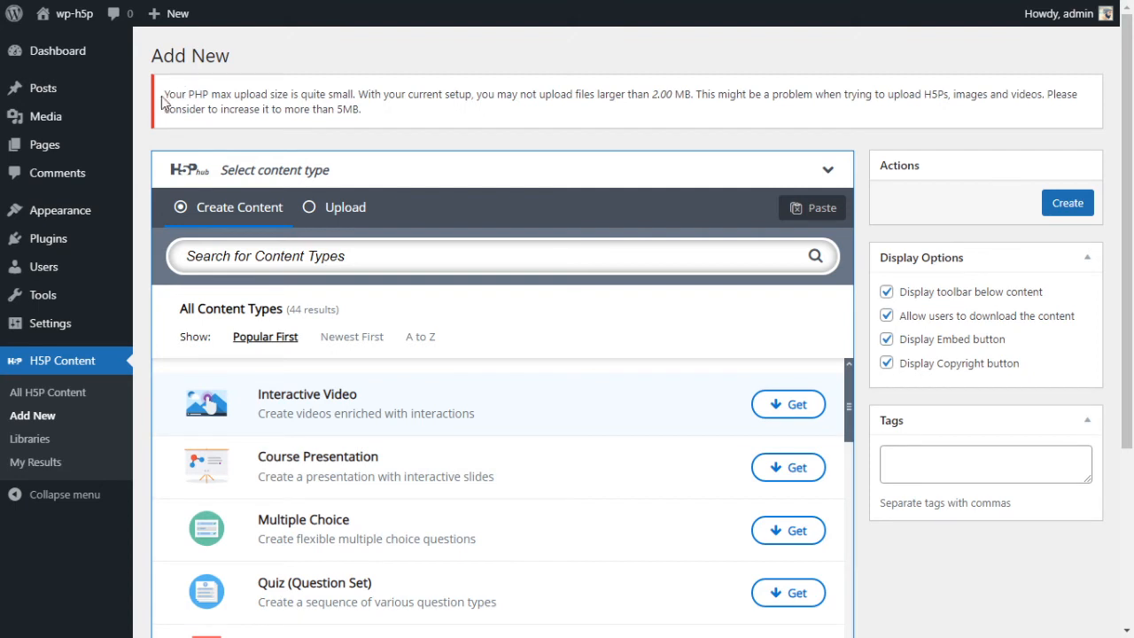
left_click_drag(160, 95, 365, 115)
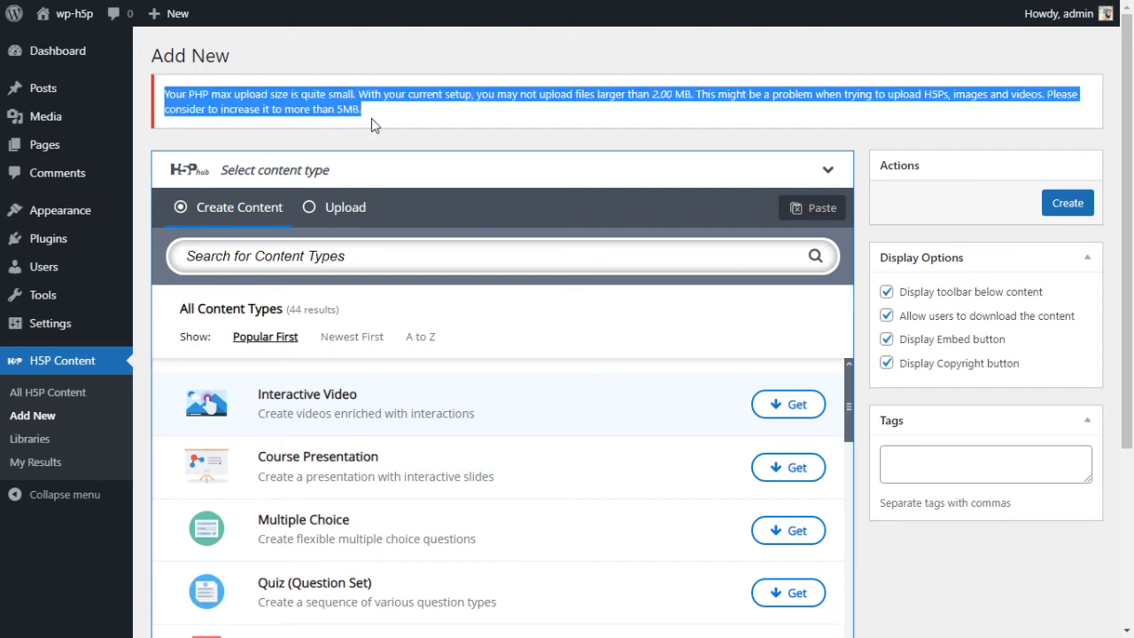
left_click(441, 112)
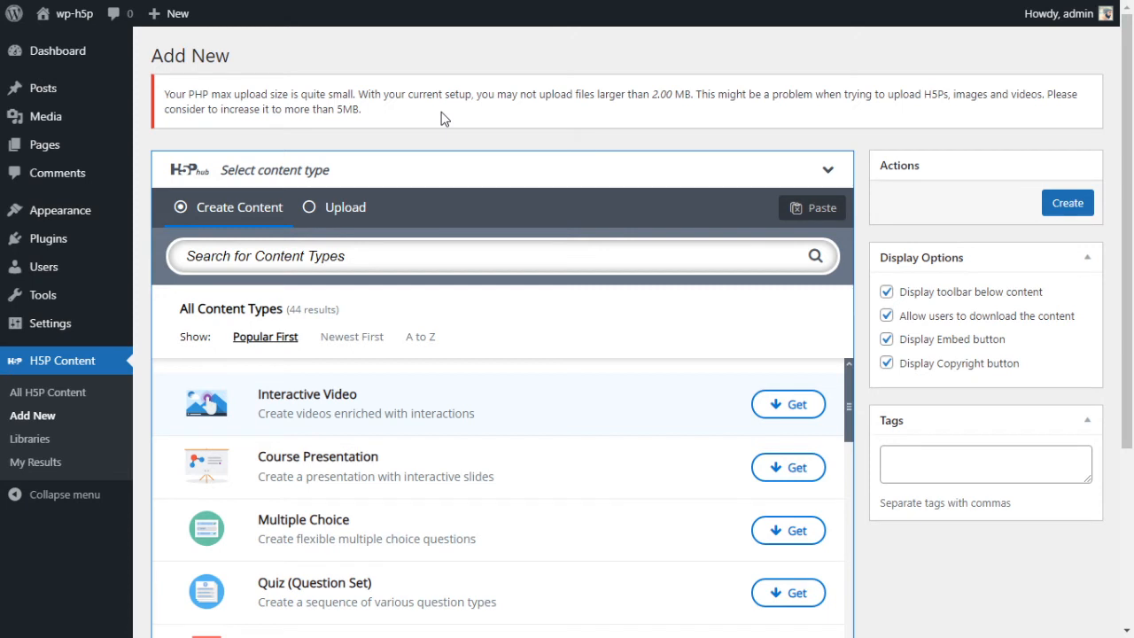
Browse the full list of content types offered by the H5P Hub, from the first entry to the last.
scroll(643, 185, "down", 1)
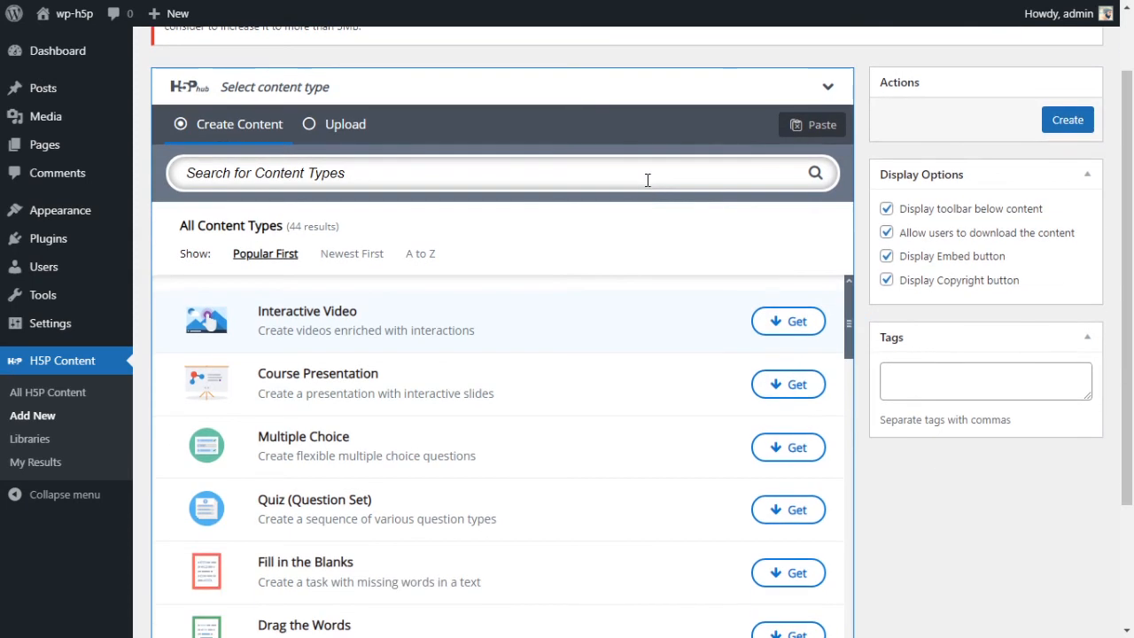
scroll(857, 212, "down", 1)
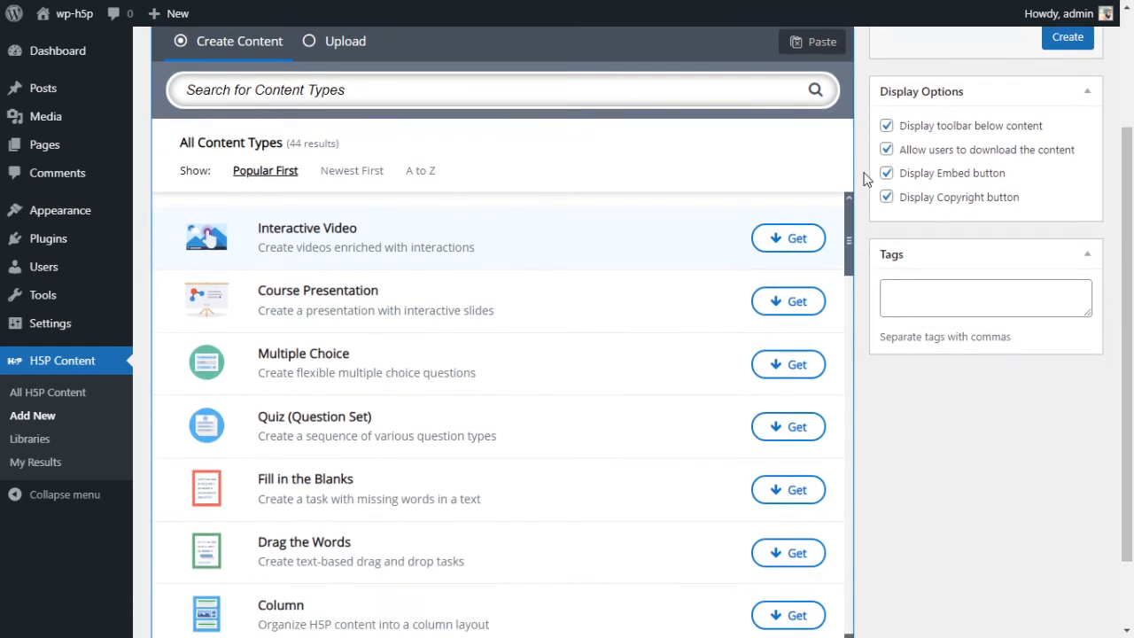
scroll(898, 283, "down", 1)
scroll(858, 295, "down", 10)
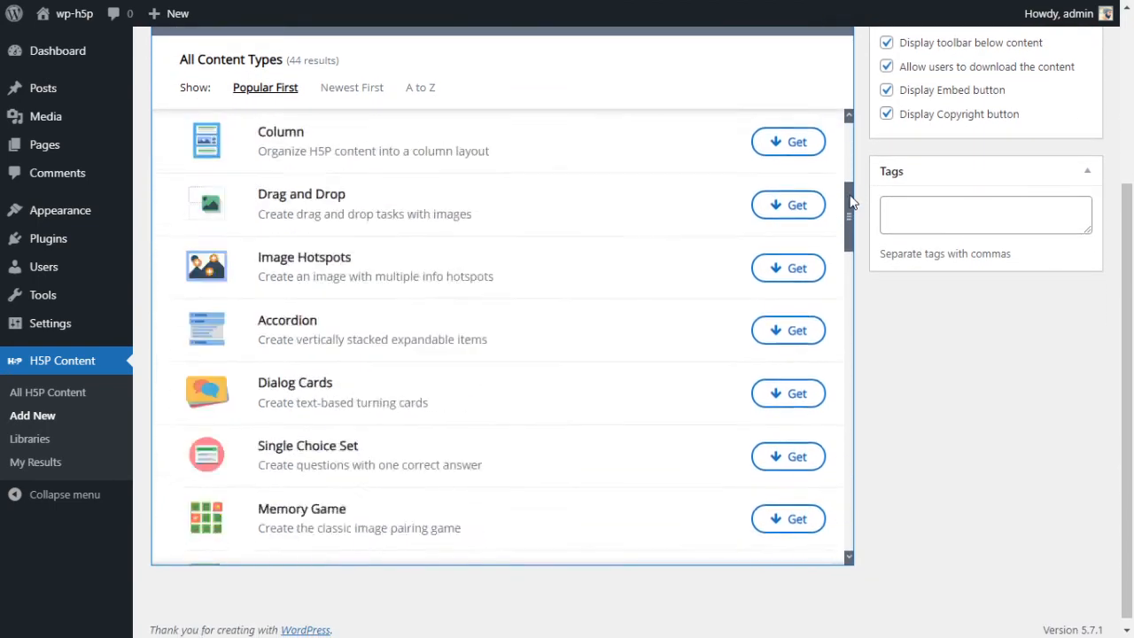
left_click_drag(856, 288, 838, 509)
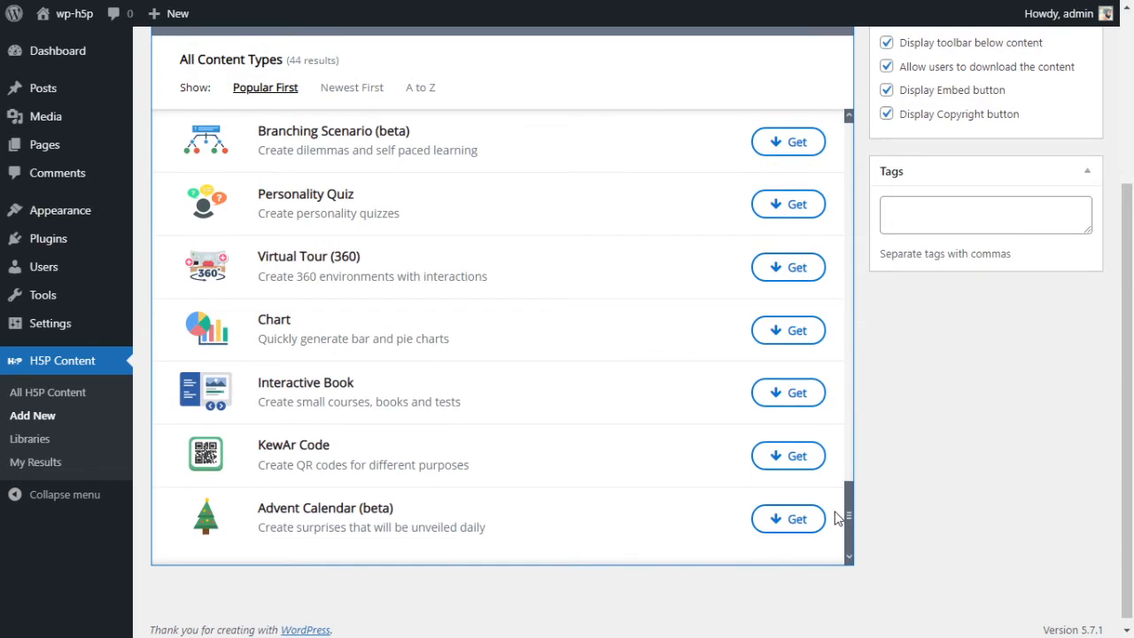
left_click_drag(838, 517, 876, 118)
scroll(871, 257, "up", 1)
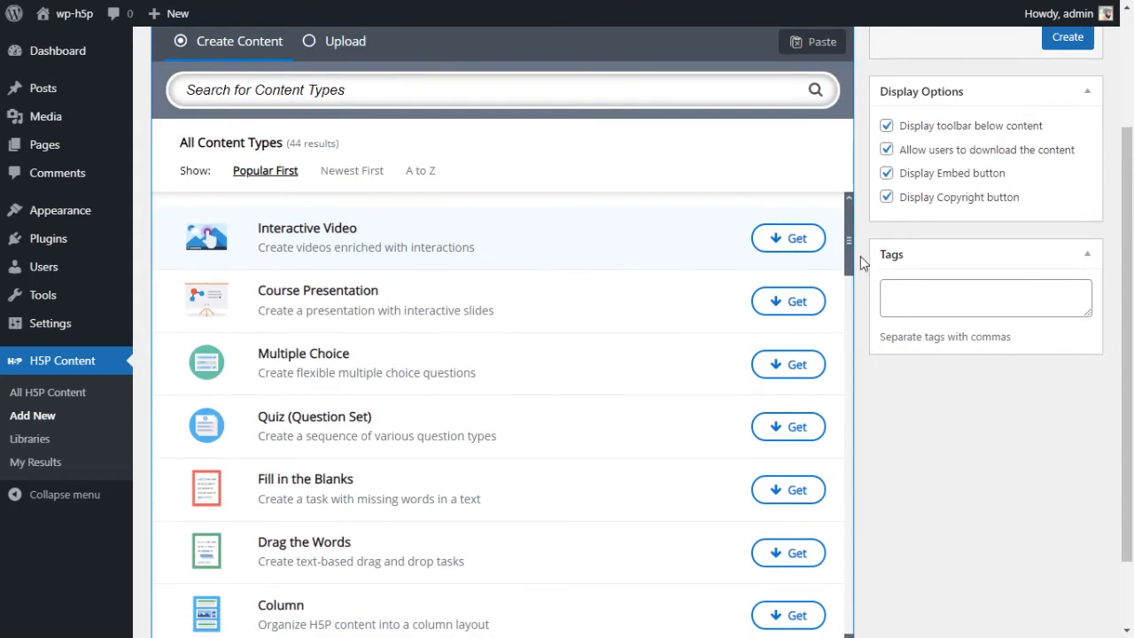
left_click_drag(860, 476, 866, 600)
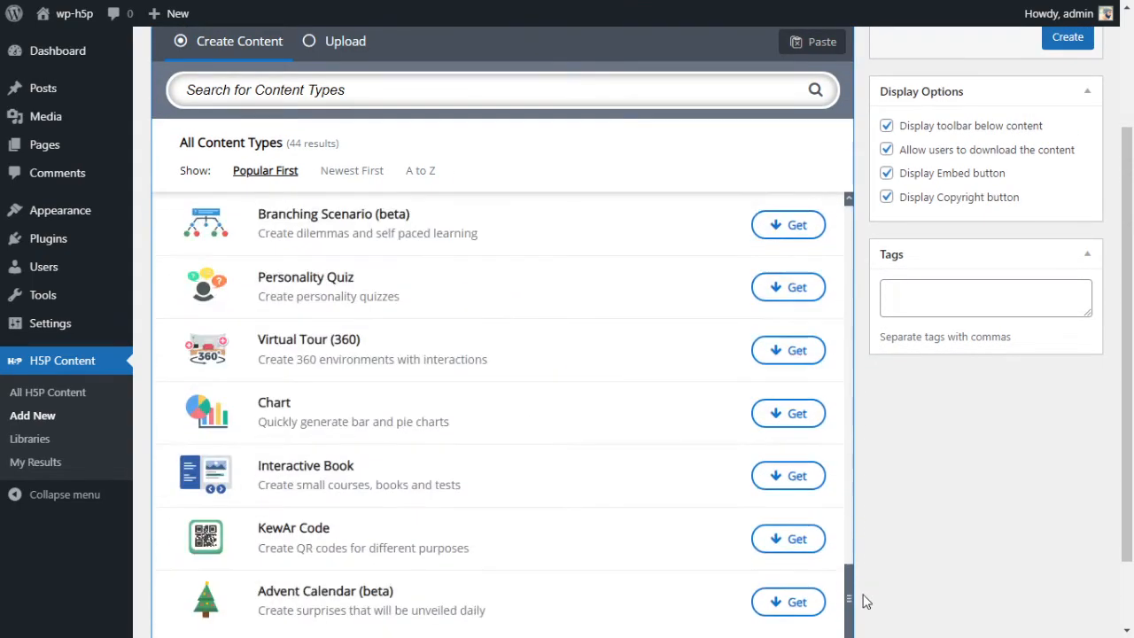
scroll(974, 470, "down", 1)
left_click_drag(850, 537, 891, 157)
scroll(891, 314, "up", 1)
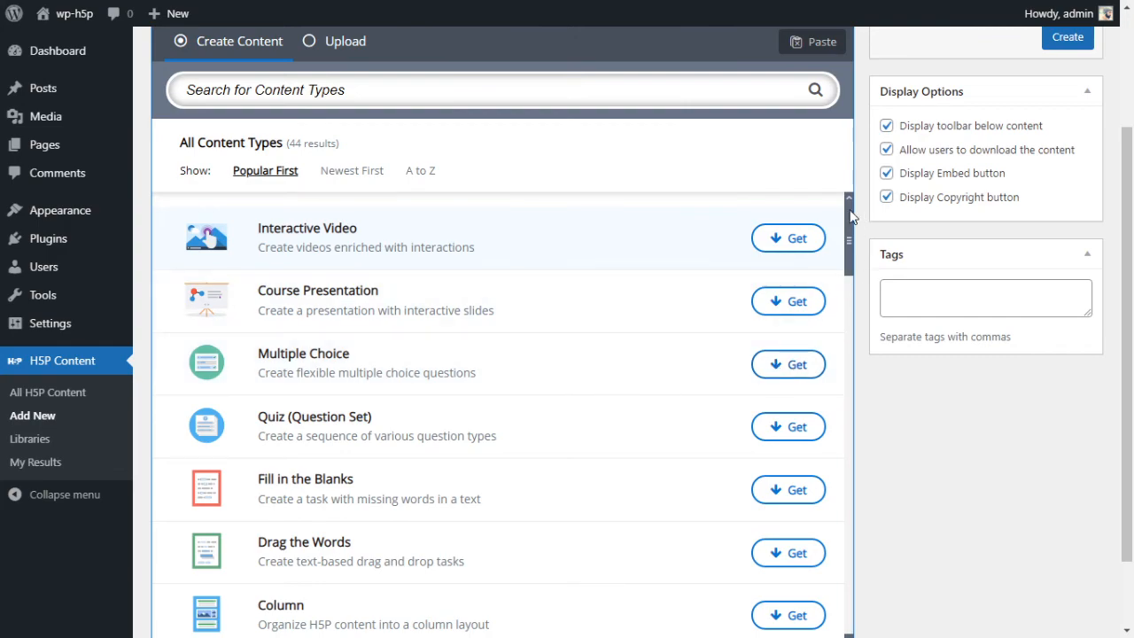
left_click_drag(845, 217, 847, 192)
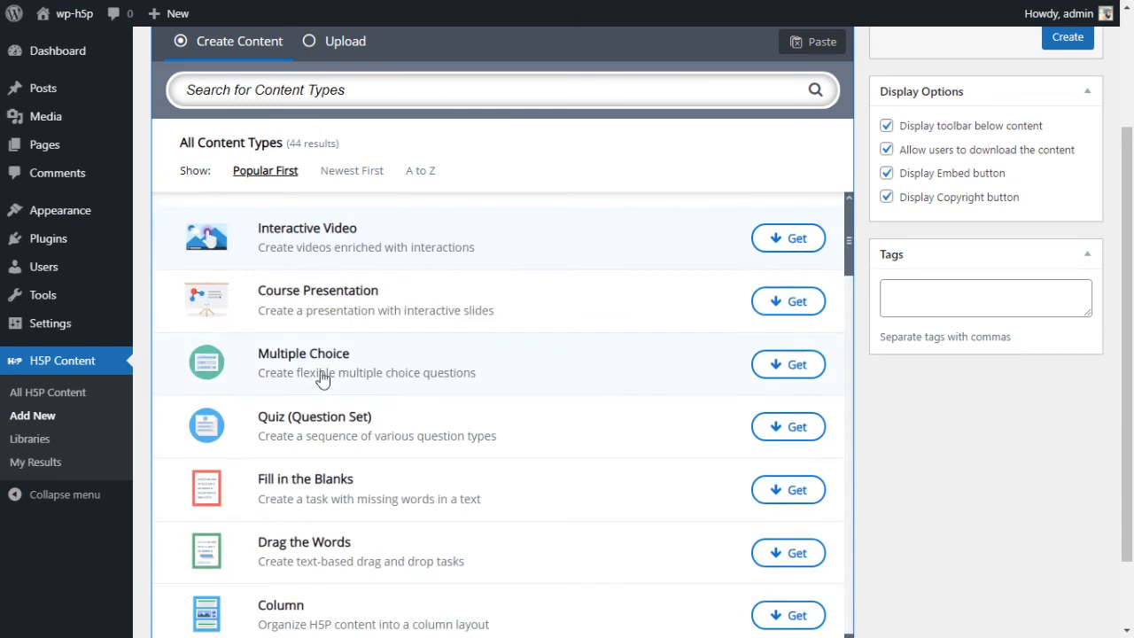
View the H5P Libraries page and check the My Results page for logged user results.
left_click(30, 439)
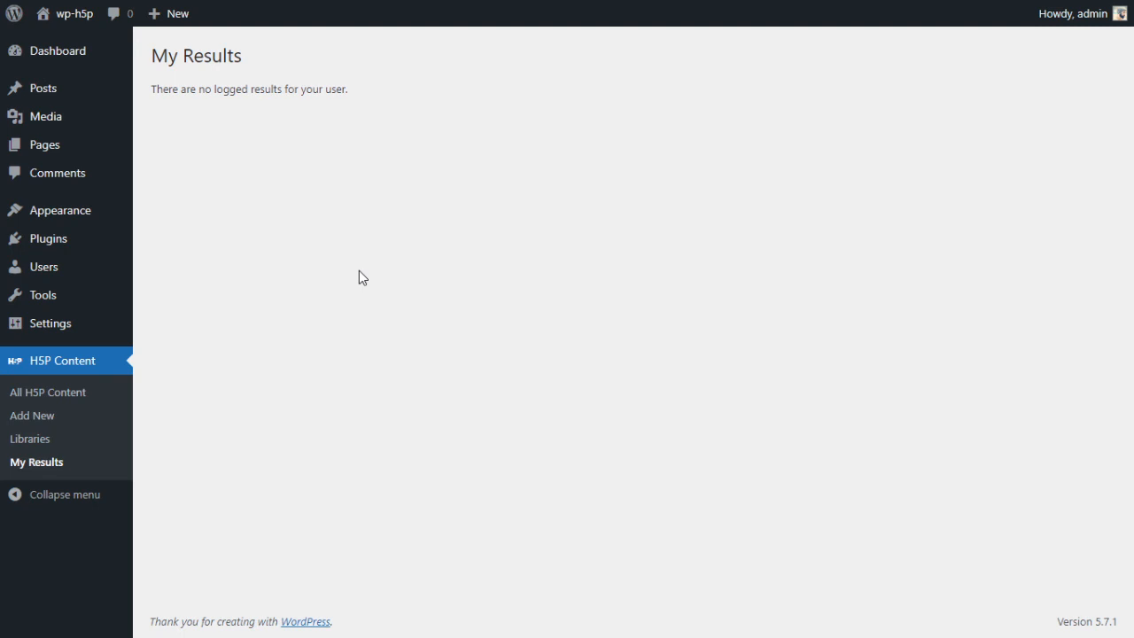
left_click_drag(150, 56, 351, 105)
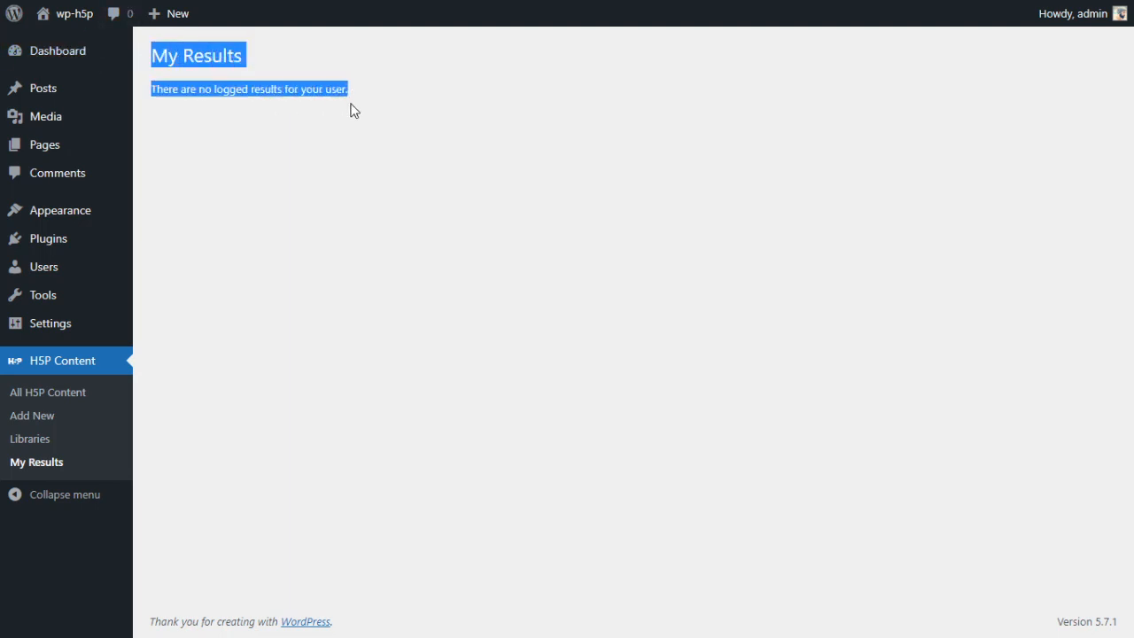
left_click(350, 110)
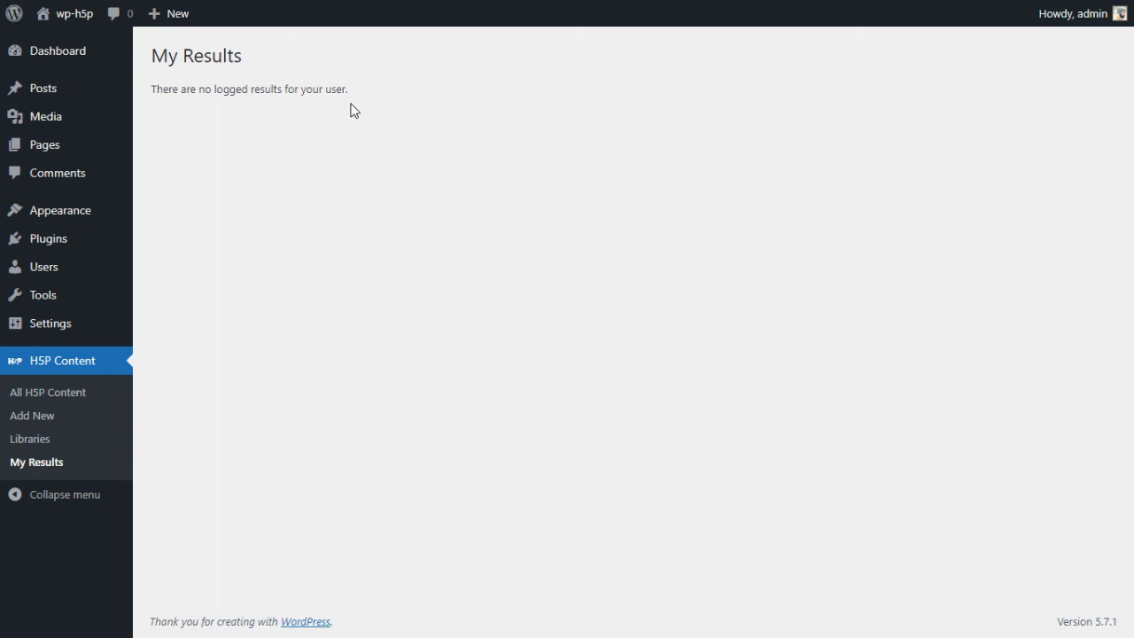